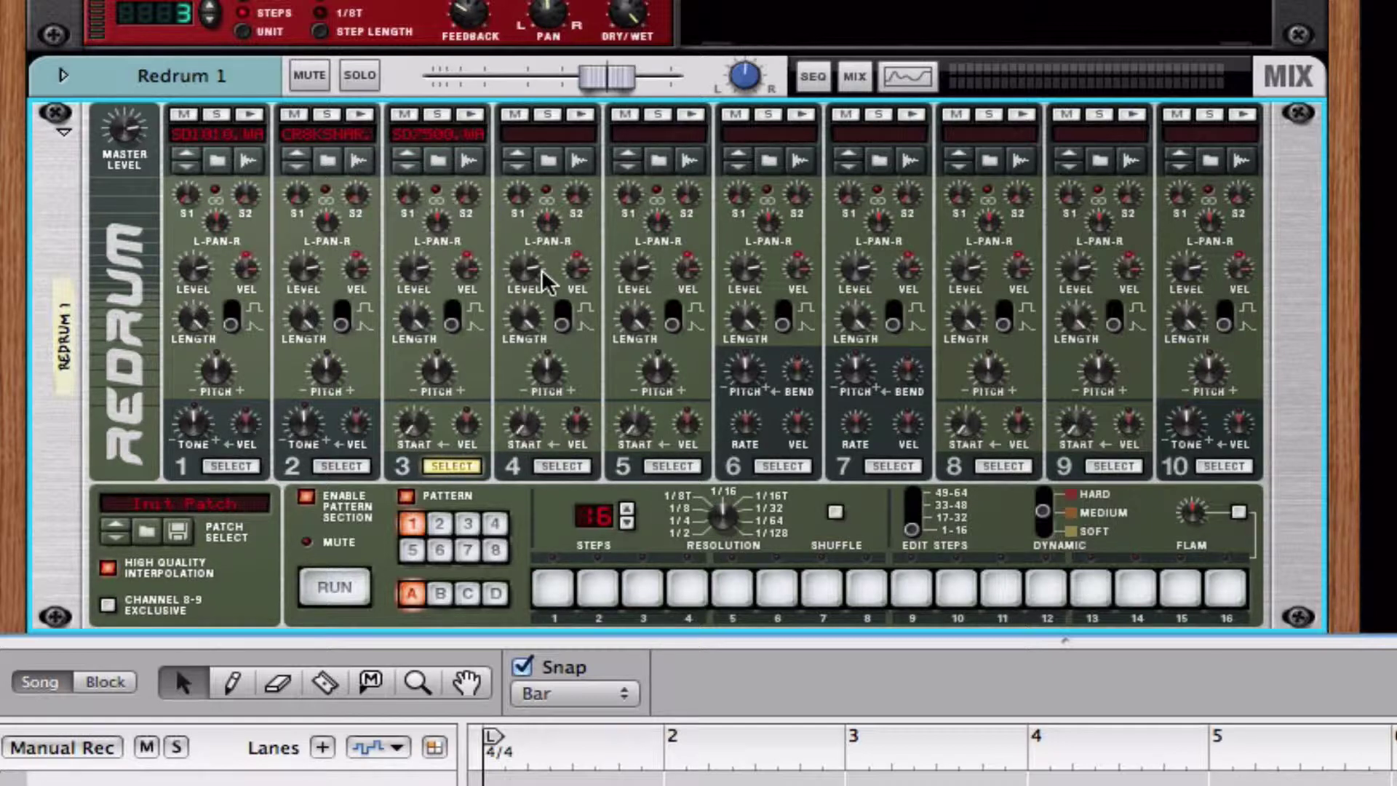
# Audition drums 2 and 1, and program hits on steps 5 and 13 for drum channel 1.
pyautogui.click(241, 465)
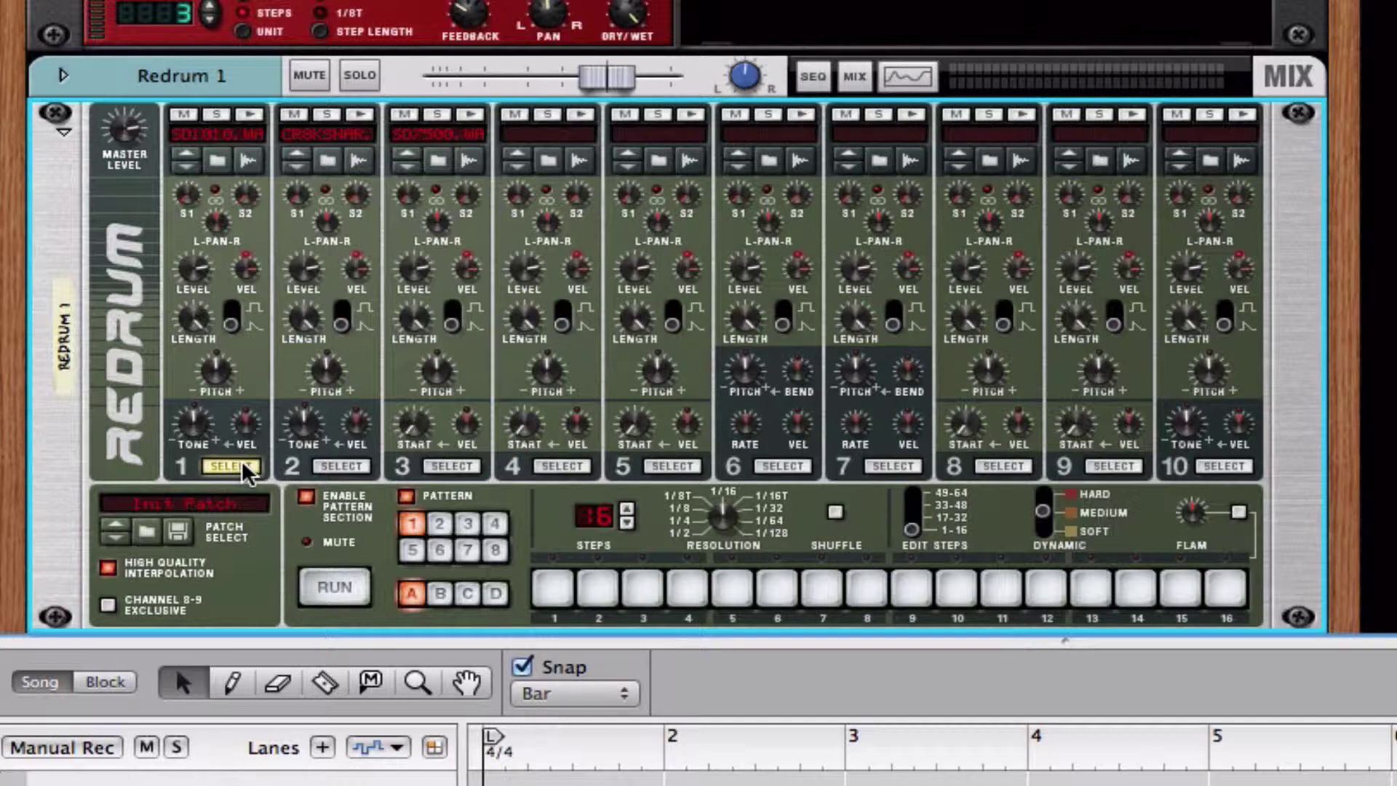
pyautogui.click(360, 115)
pyautogui.click(248, 115)
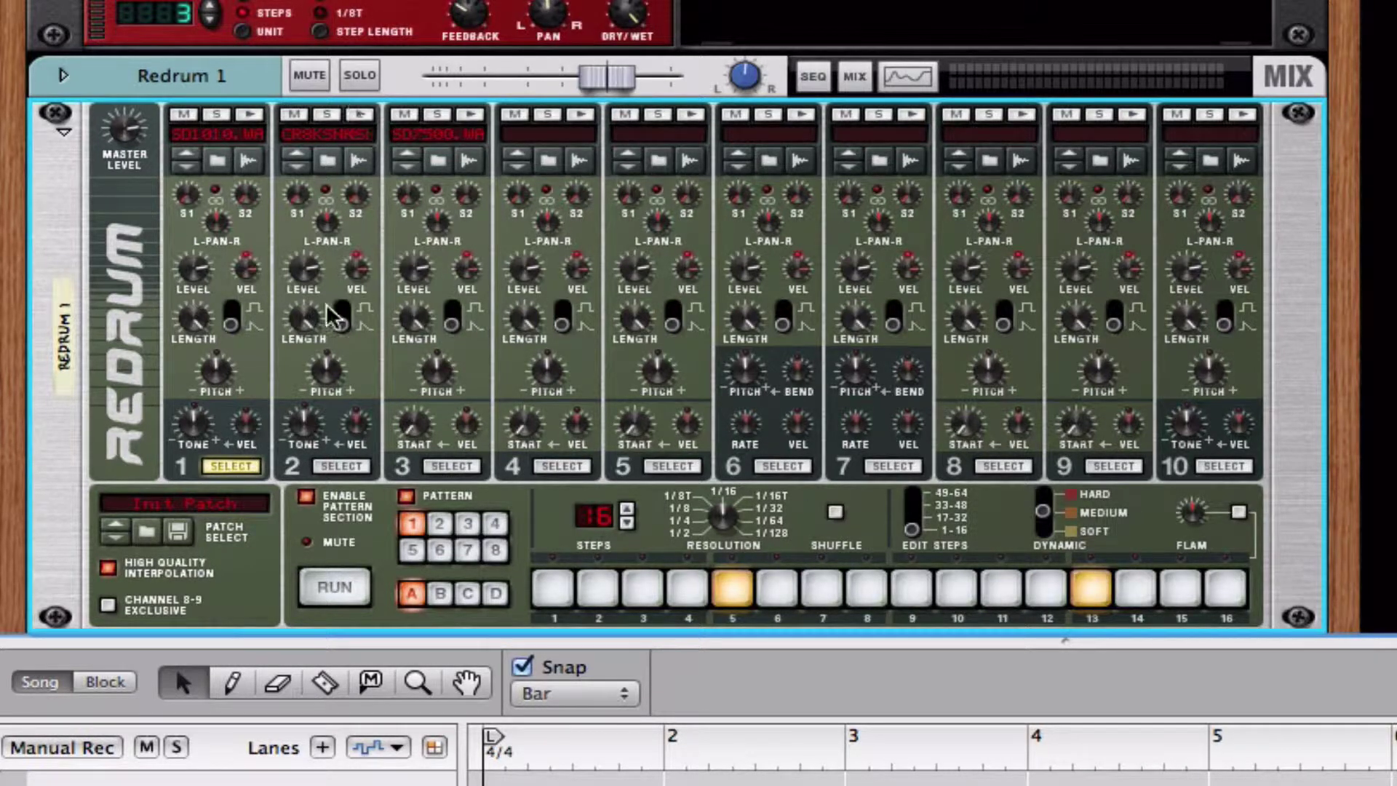
# Run the pattern with drum channel 2 selected and clear its hits on steps 5 and 13.
pyautogui.click(340, 468)
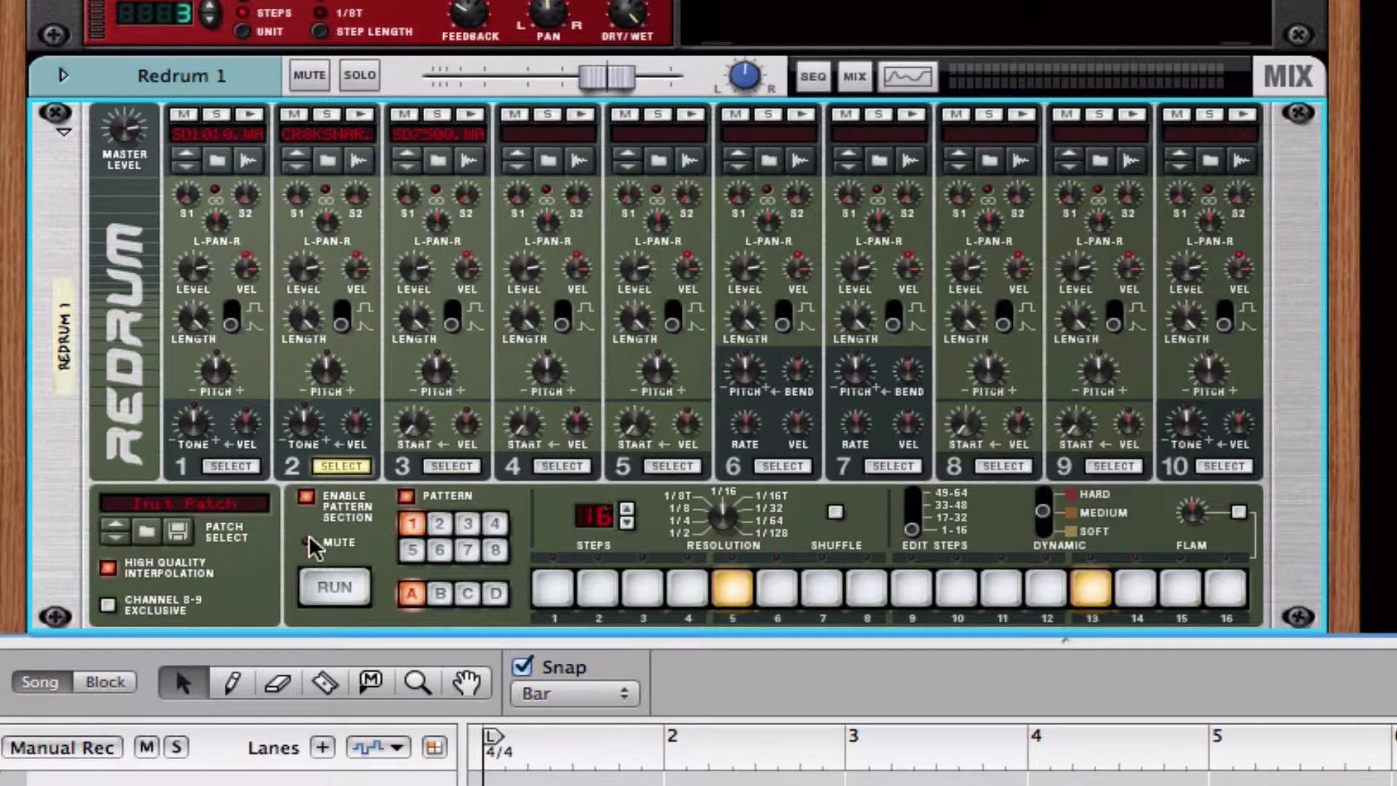
pyautogui.click(351, 591)
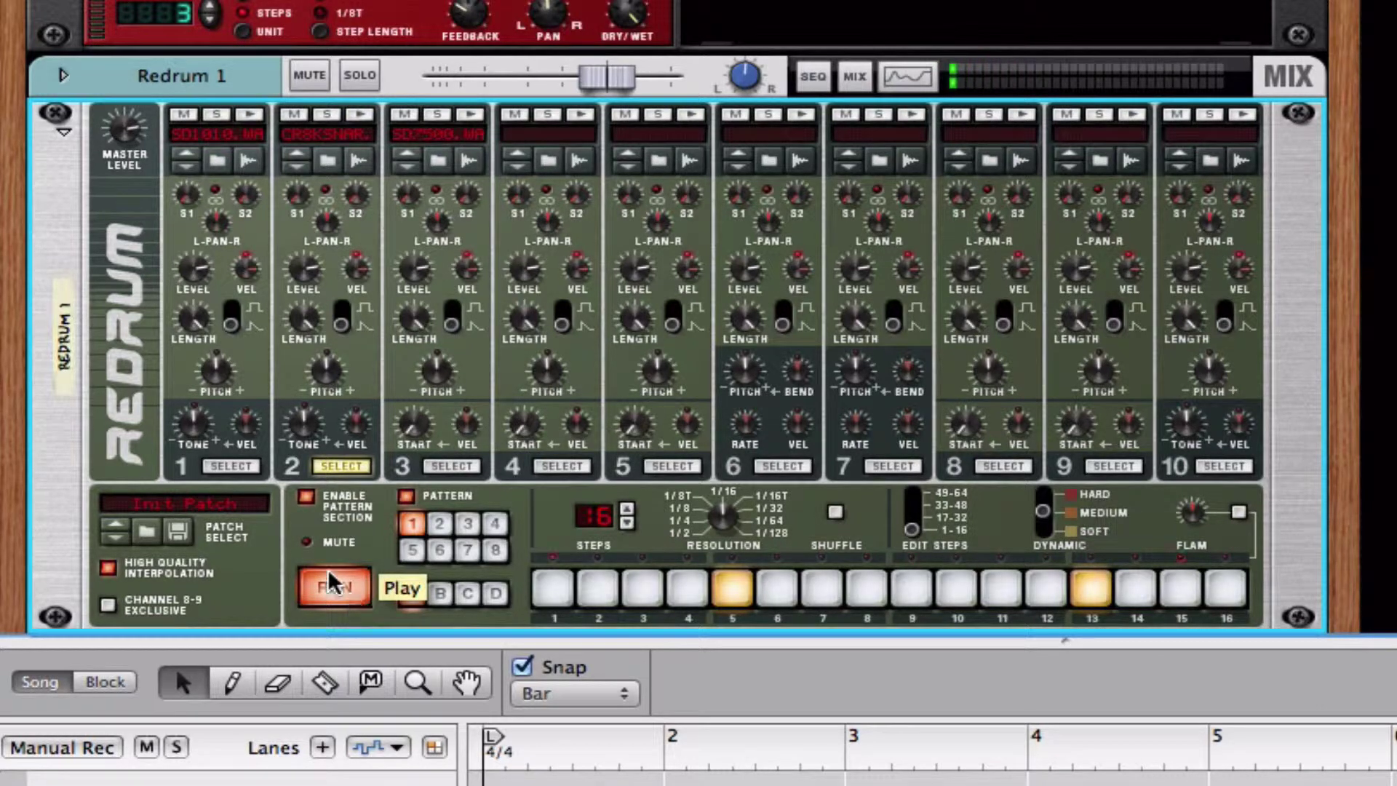
pyautogui.click(729, 588)
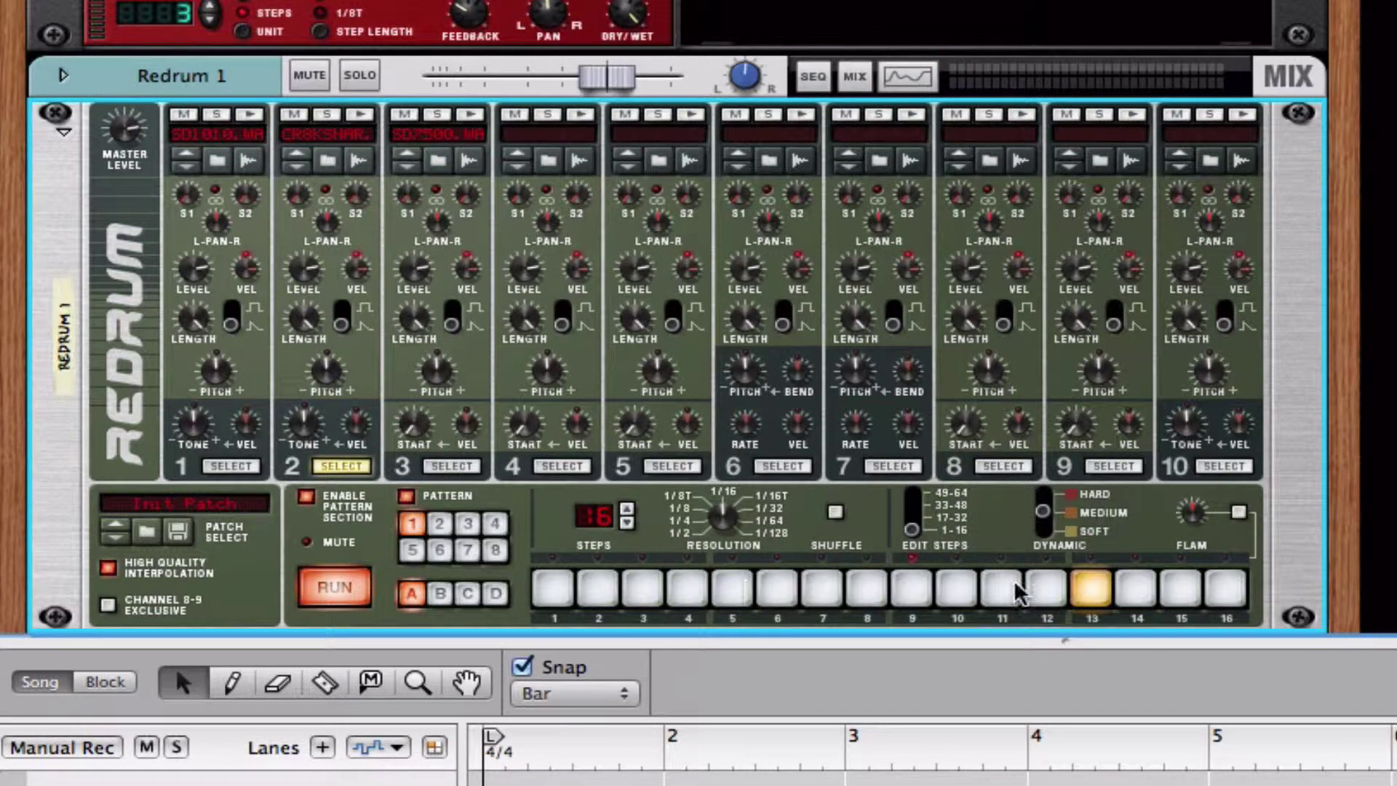
pyautogui.click(1102, 586)
# Put drum channel 2's hits back on steps 5 and 13, and stop the pattern.
pyautogui.click(728, 587)
pyautogui.click(1062, 589)
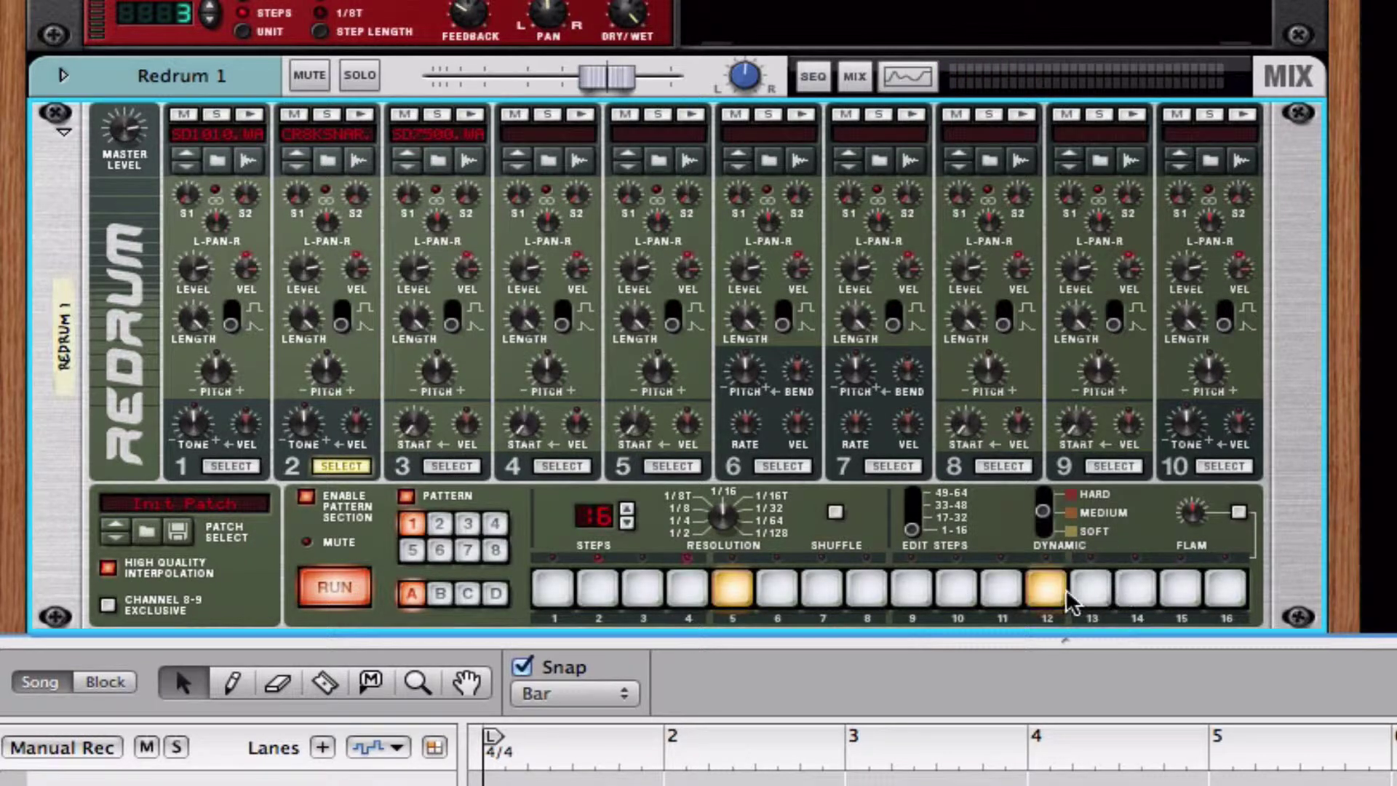
pyautogui.click(1067, 589)
pyautogui.click(1084, 589)
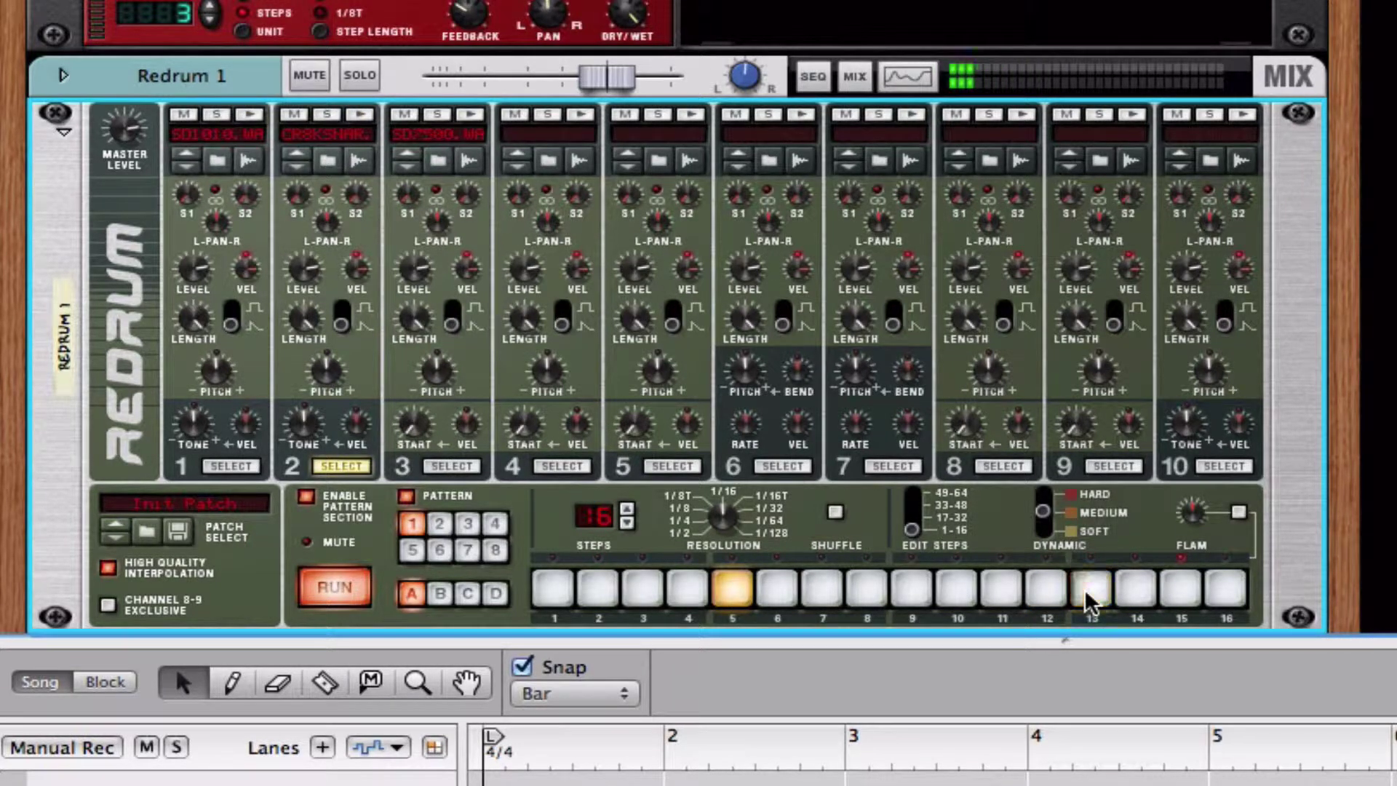
pyautogui.click(1084, 589)
pyautogui.click(1084, 588)
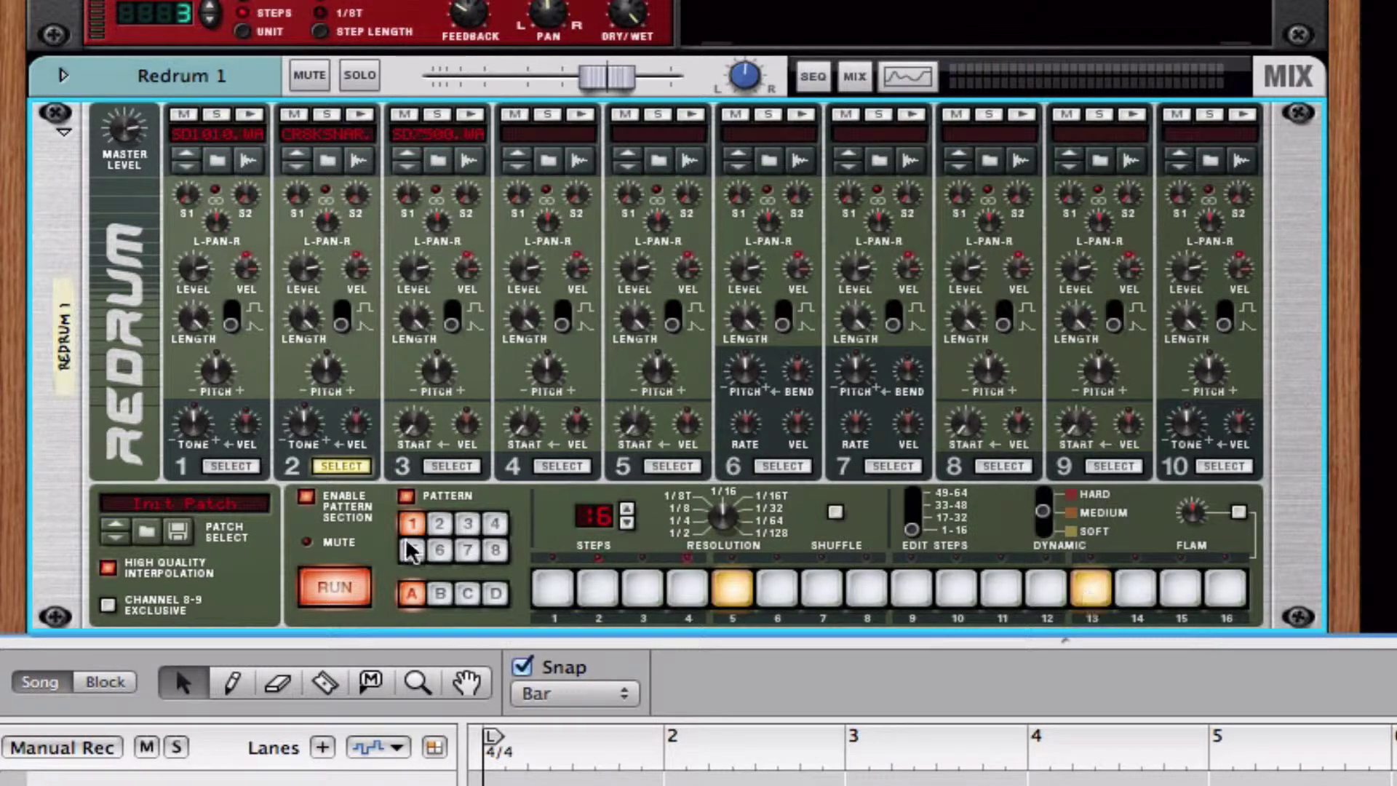
pyautogui.click(329, 584)
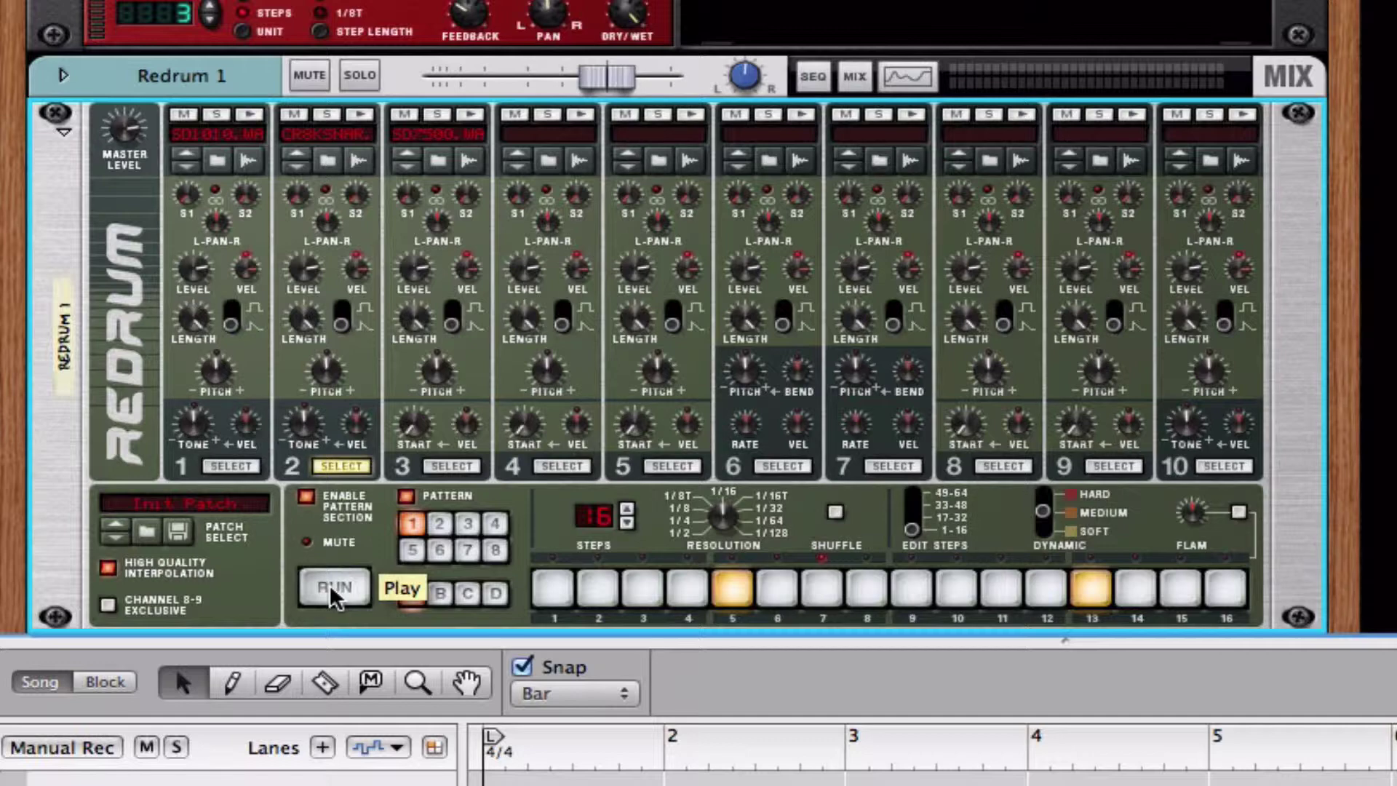
# On the rear of the rack, cable drum channel 1's Gate Out to channel 2's Gate In, and return to the front.
pyautogui.press('Tab')
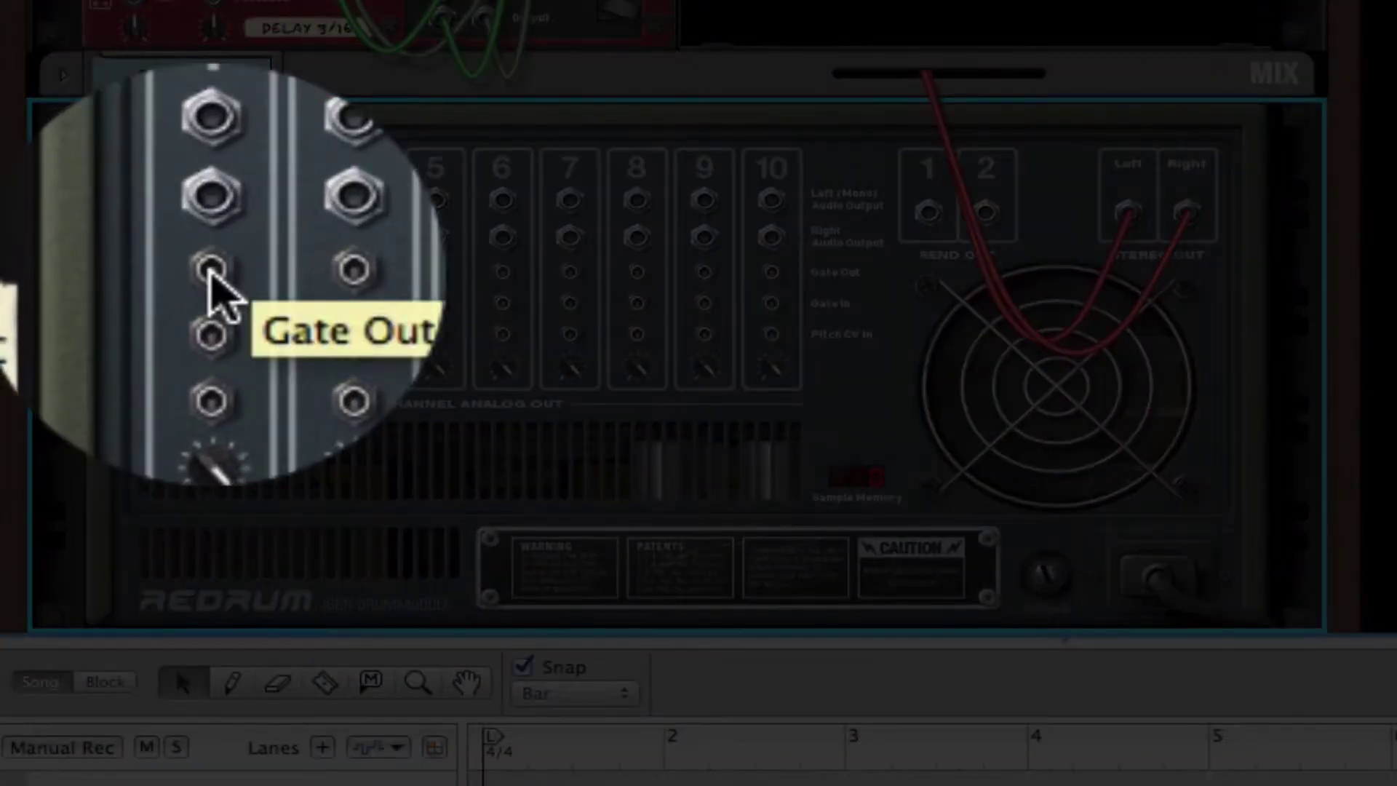
pyautogui.moveTo(211, 271); pyautogui.dragTo(234, 306)
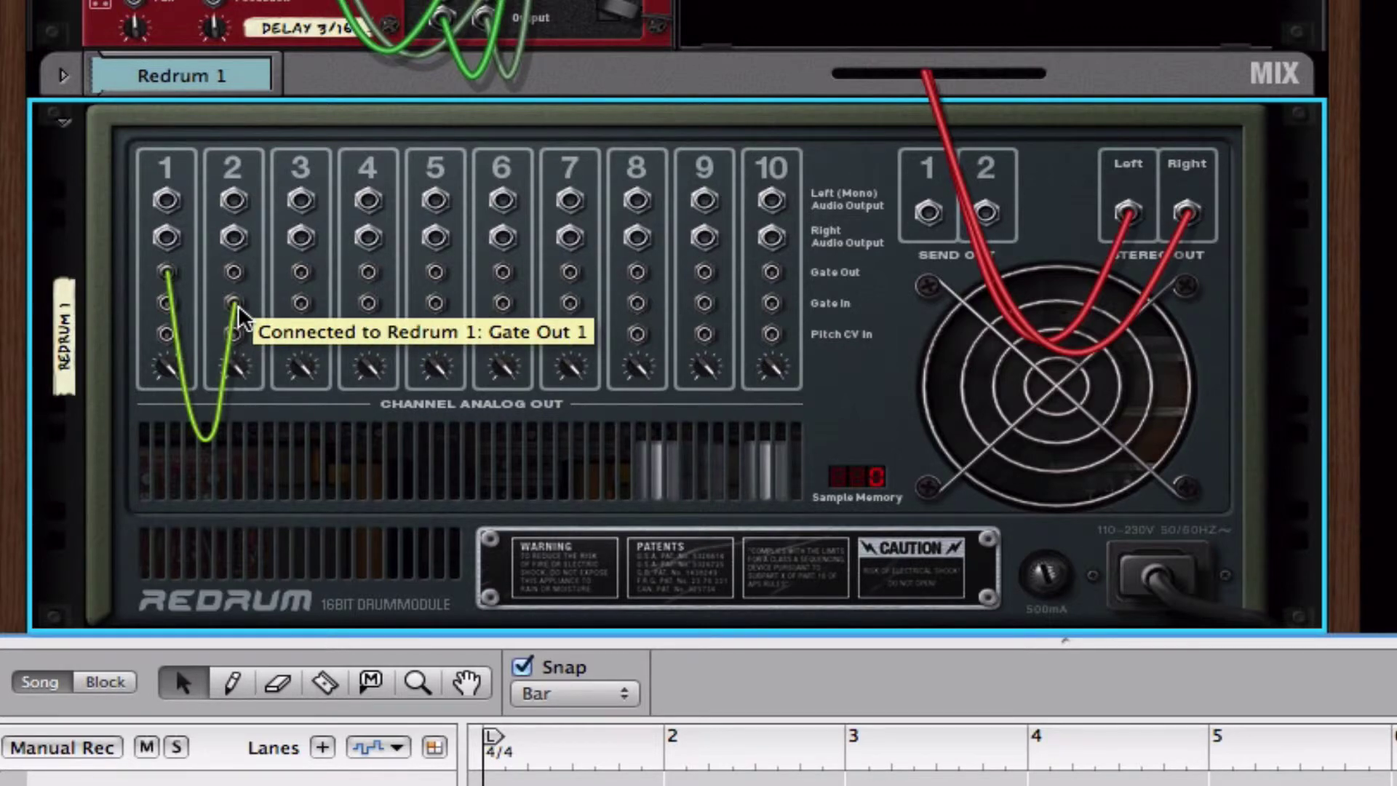
pyautogui.press('Tab')
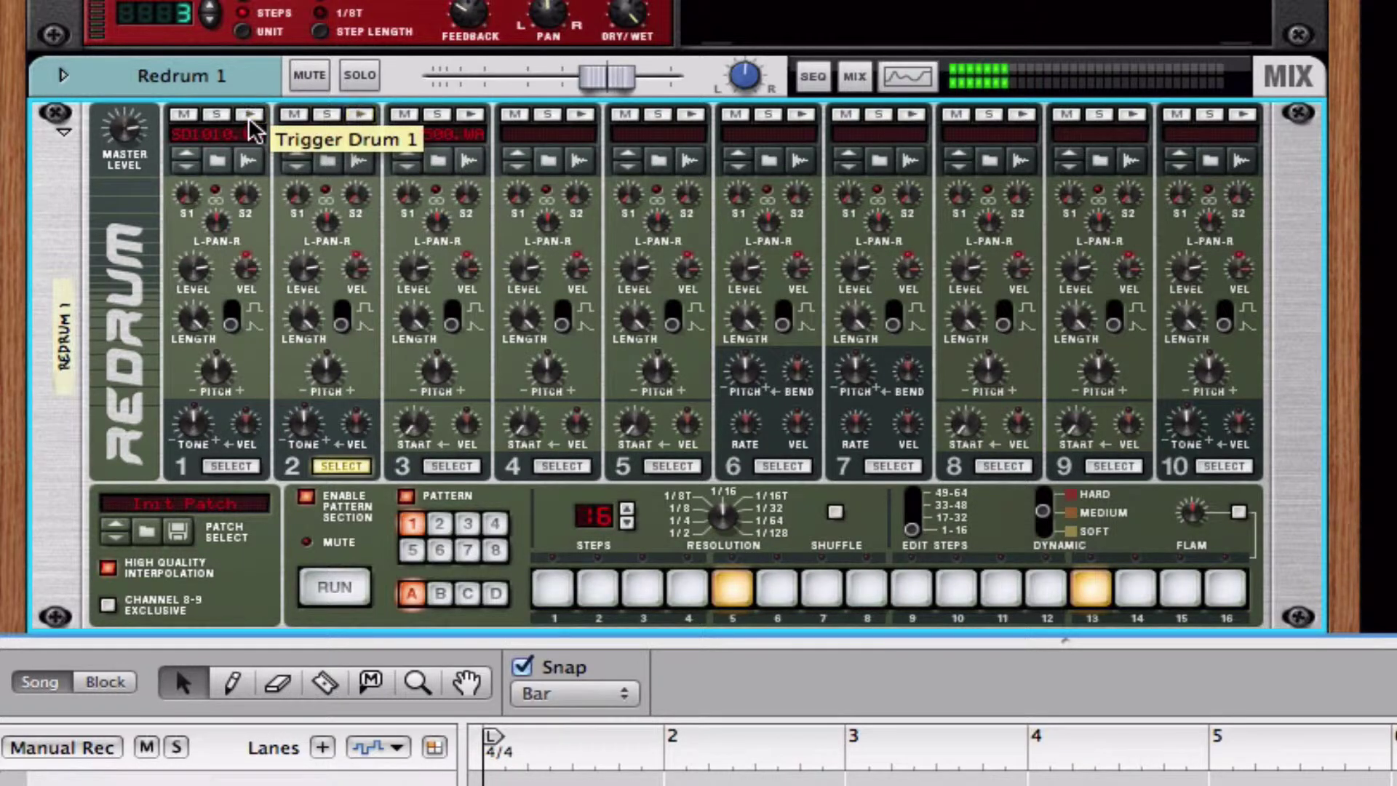
# In pattern 2, program drum channel 1 with hits on steps 5 and 13, and play the pattern briefly.
pyautogui.click(440, 523)
pyautogui.click(235, 461)
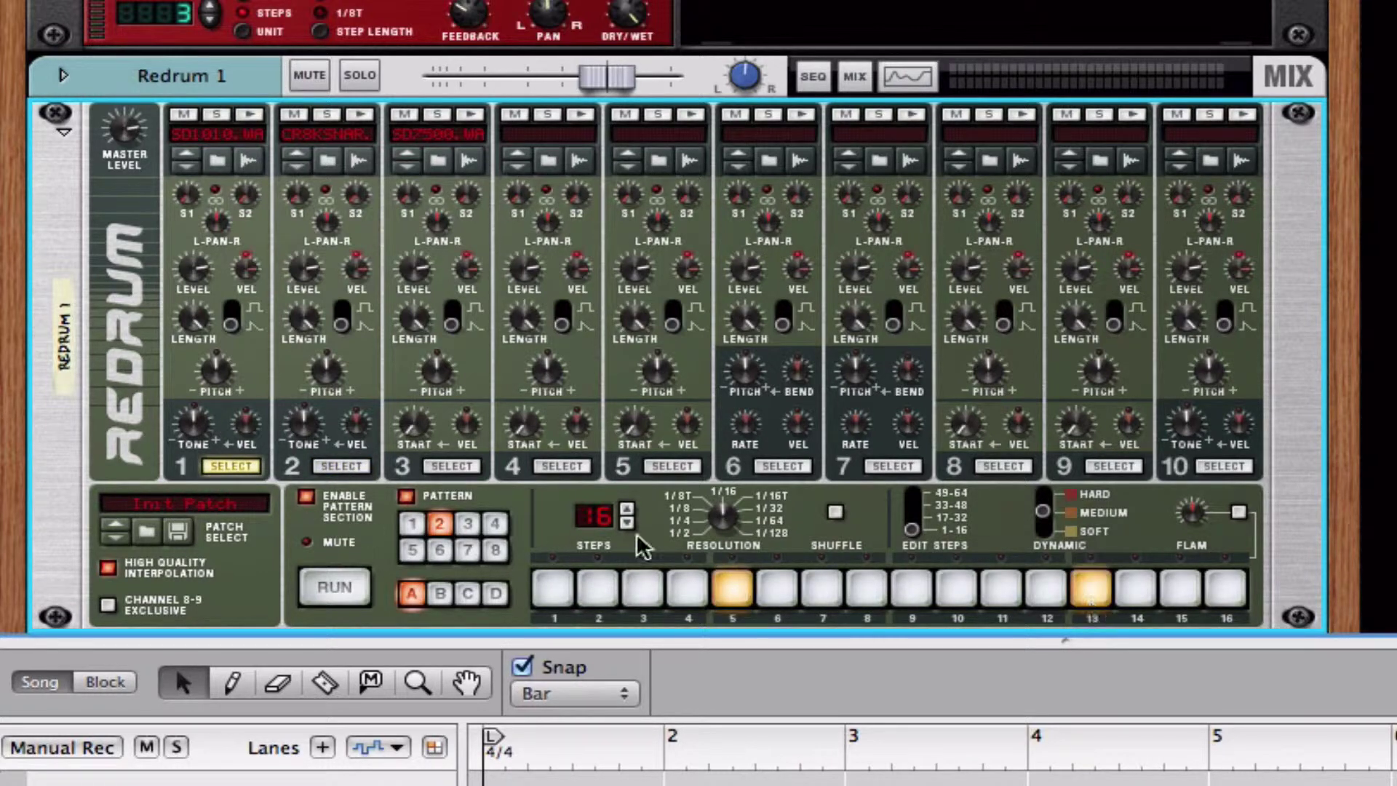
pyautogui.click(359, 580)
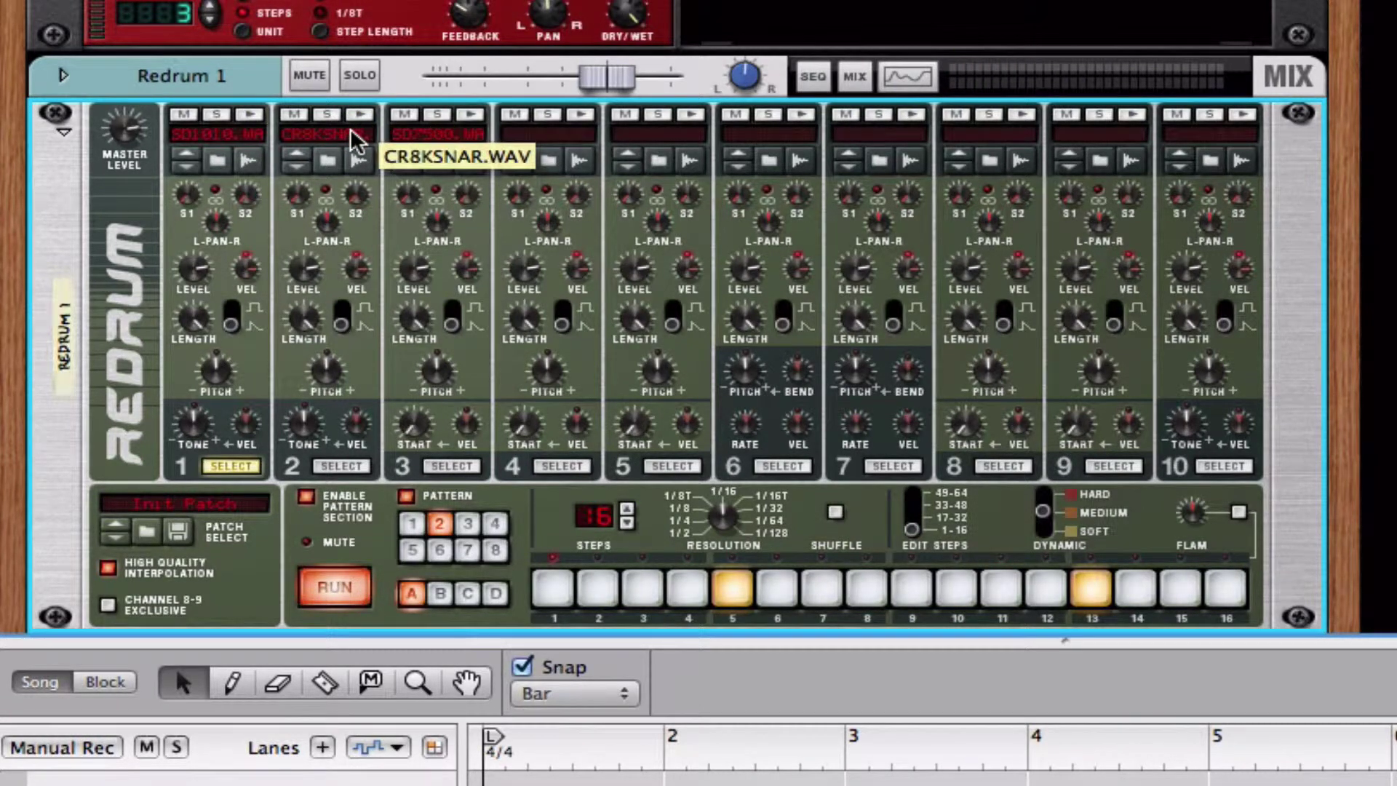
pyautogui.click(354, 586)
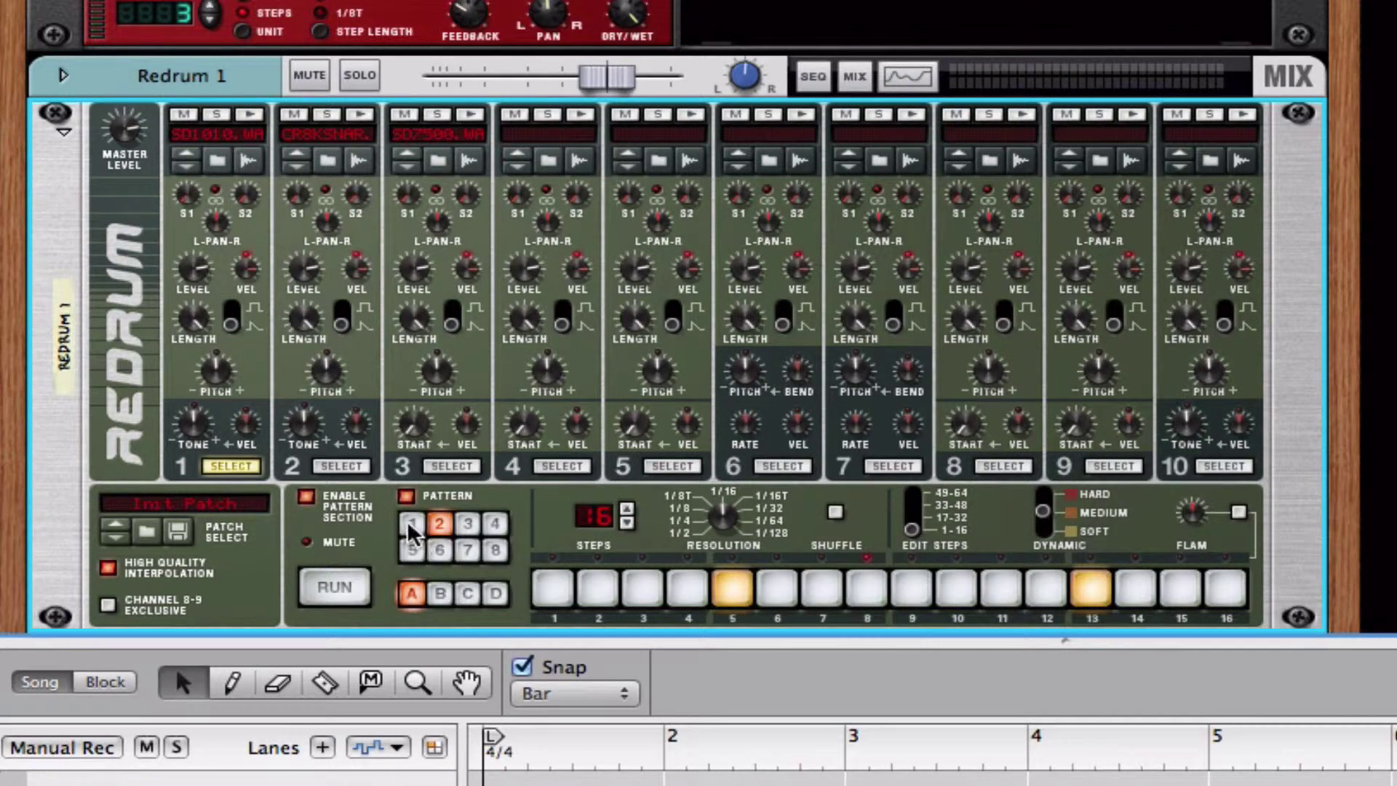
# Look at pattern banks B and D, and return to bank A.
pyautogui.click(439, 590)
pyautogui.click(494, 591)
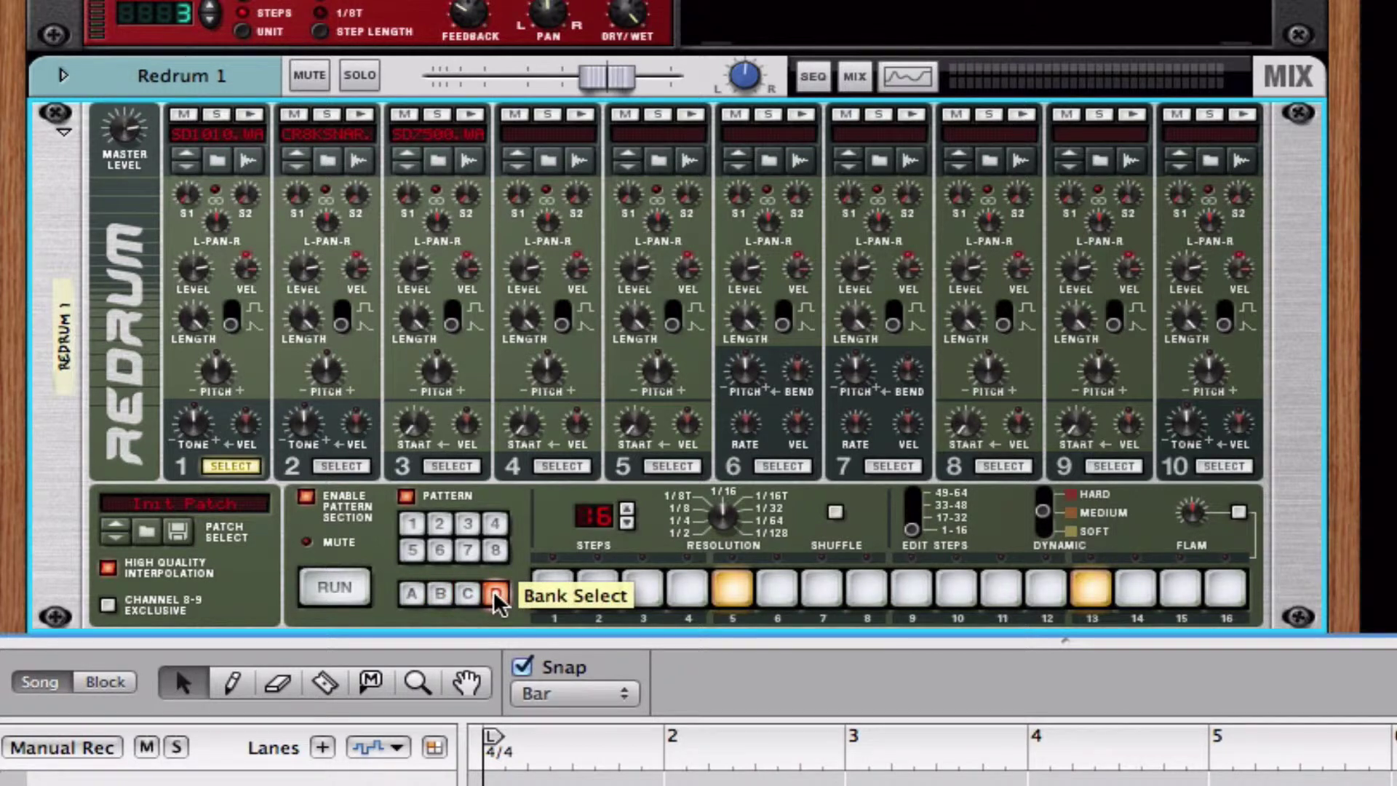
pyautogui.click(412, 589)
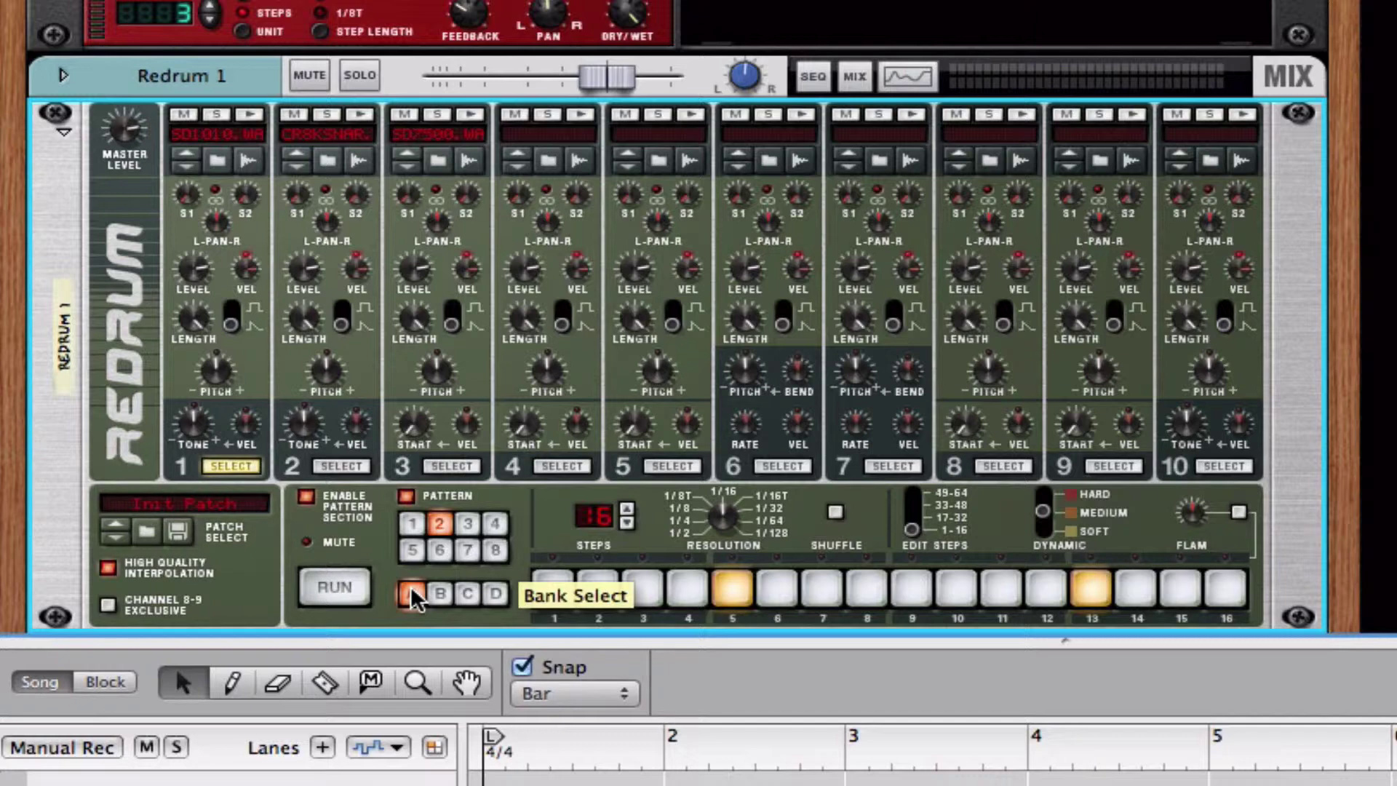
# Show the rear of the rack and add a Spider CV Merger & Splitter below the Redrum.
pyautogui.press('Tab')
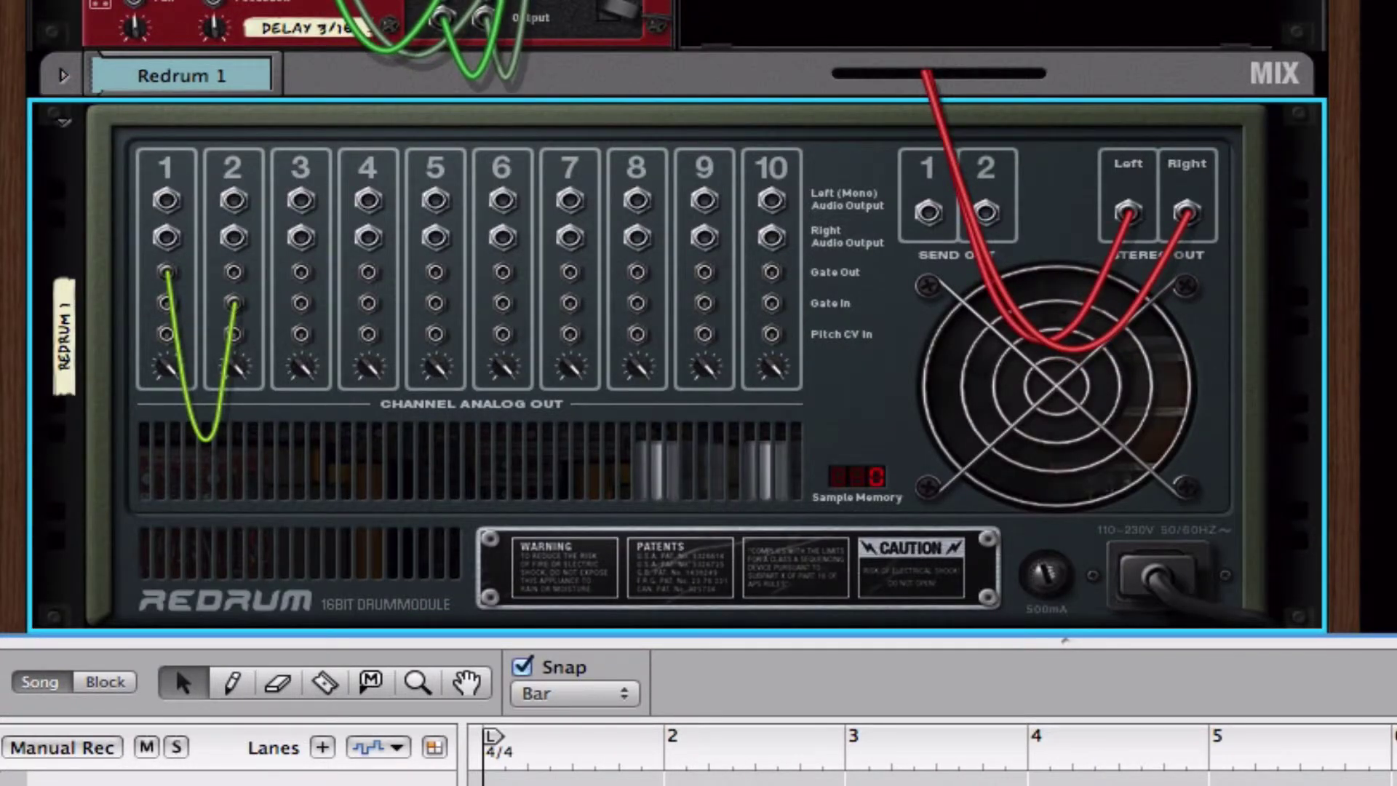
pyautogui.scroll(-5, 677, 317)
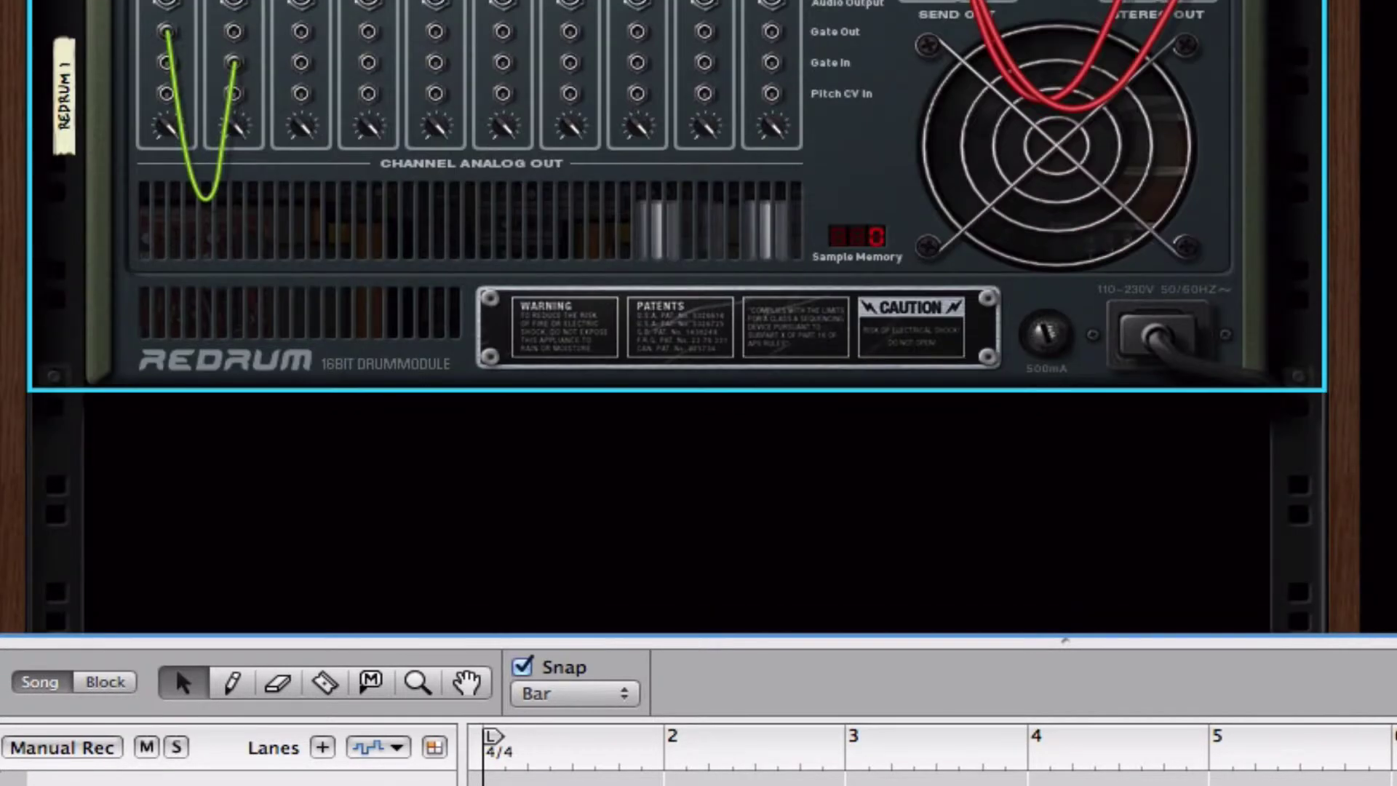
pyautogui.rightClick(184, 422)
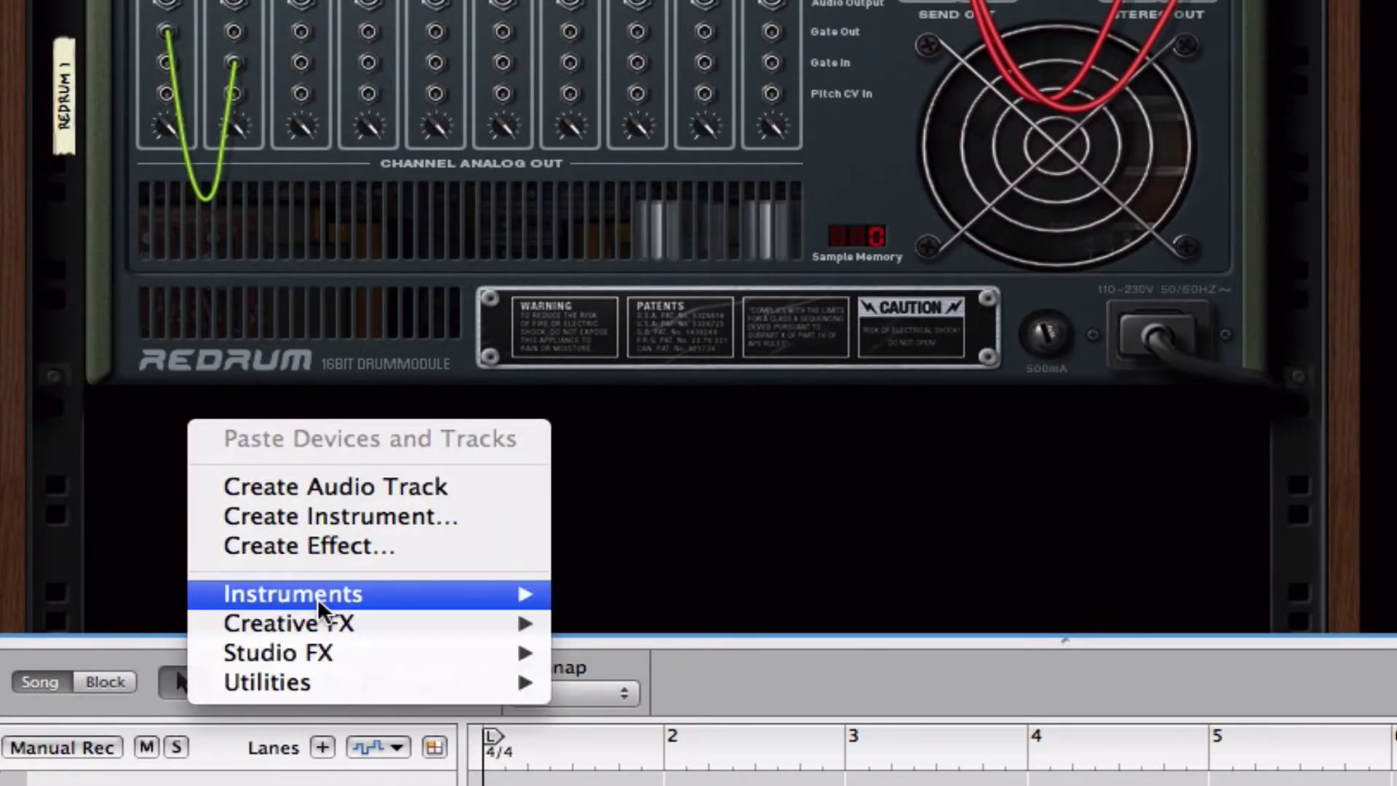
pyautogui.moveTo(328, 595)
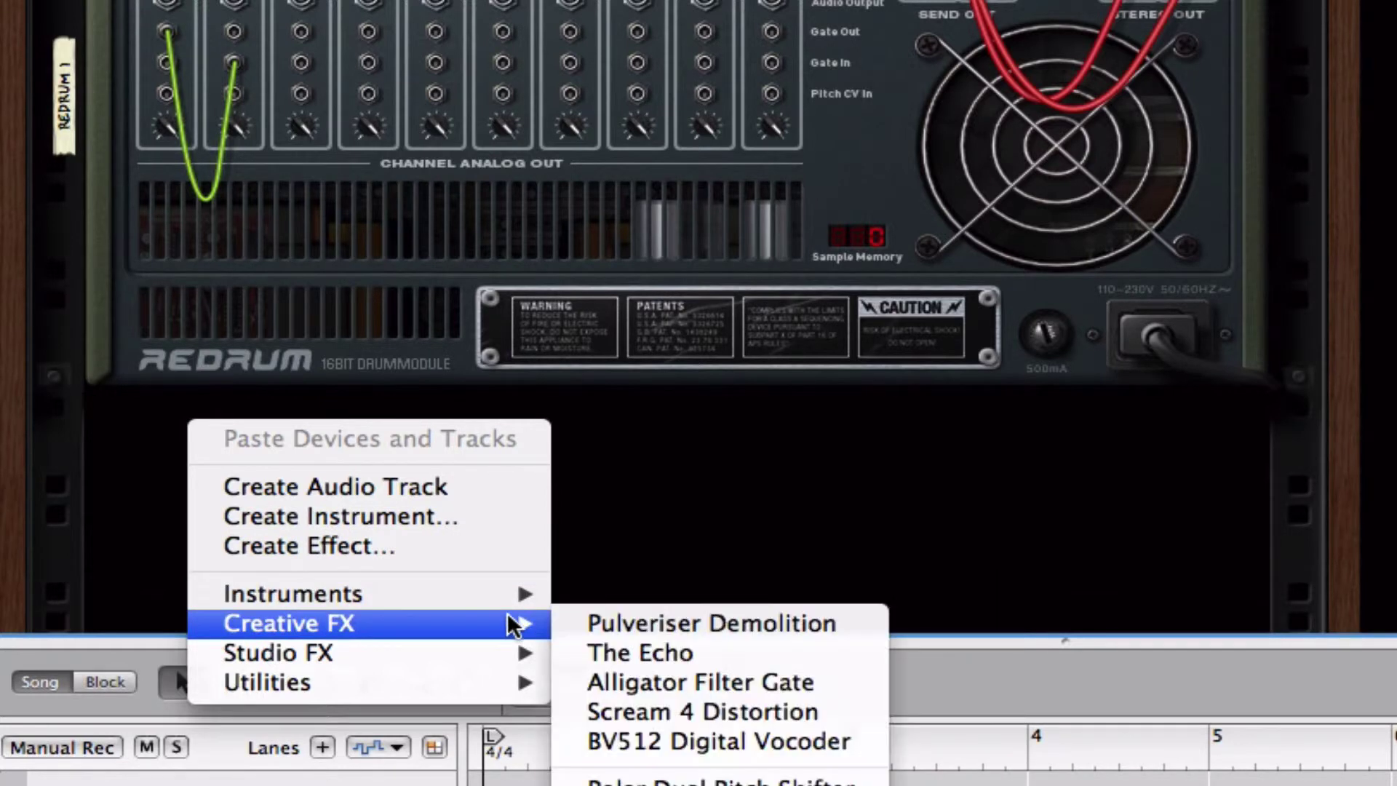
pyautogui.moveTo(392, 674)
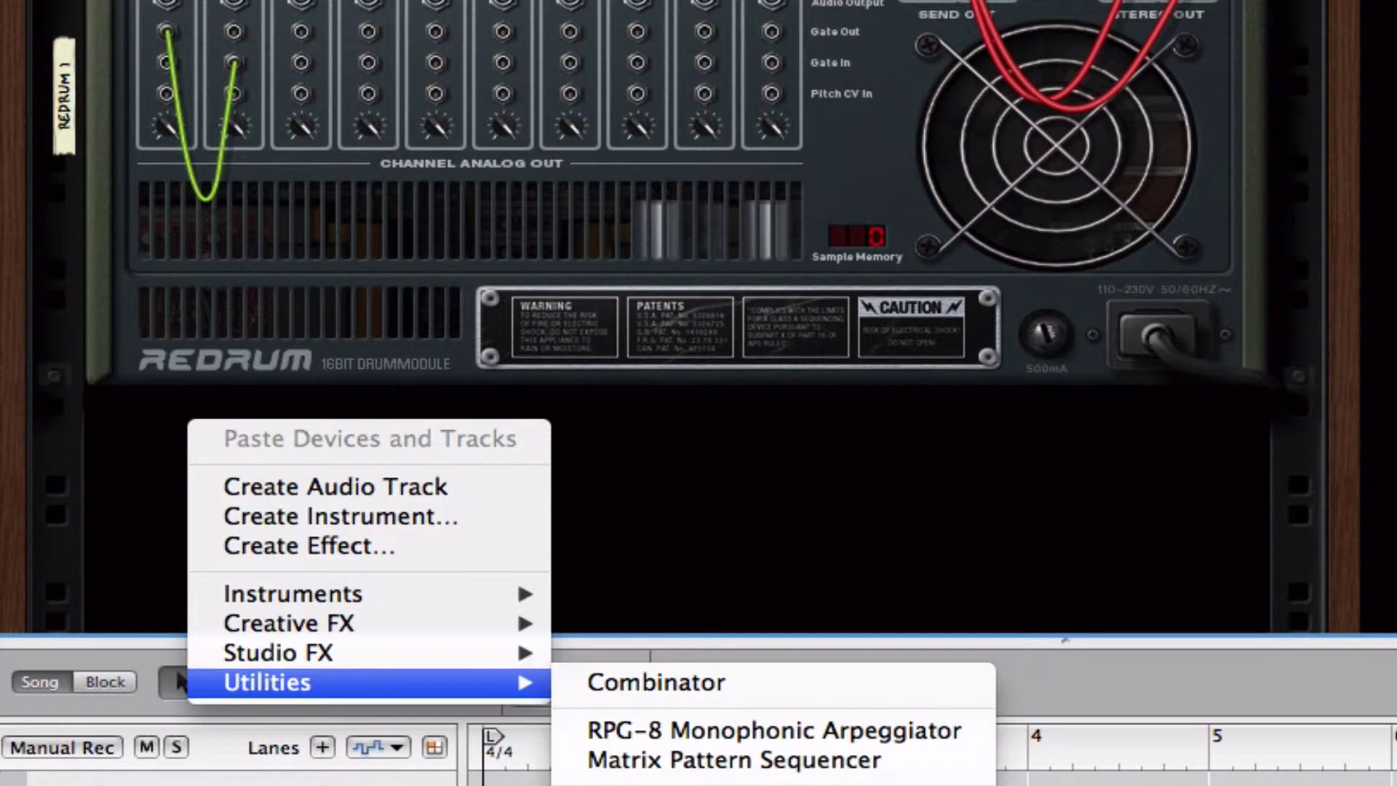
pyautogui.click(728, 783)
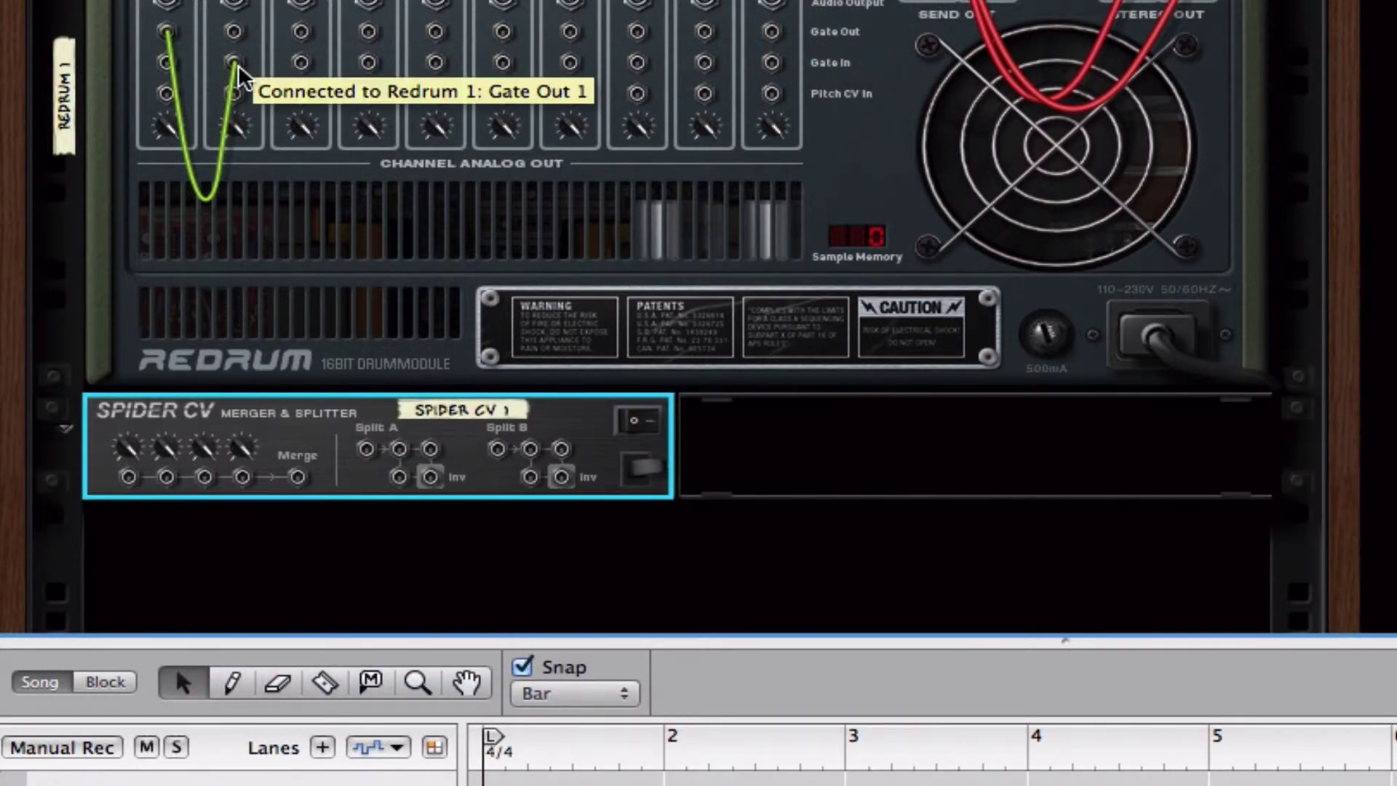
# Route drum 1's Gate Out into Spider CV Split A, and its outputs 1 and 2 to the Gate Ins of drums 2 and 3.
pyautogui.moveTo(238, 64); pyautogui.dragTo(348, 149)
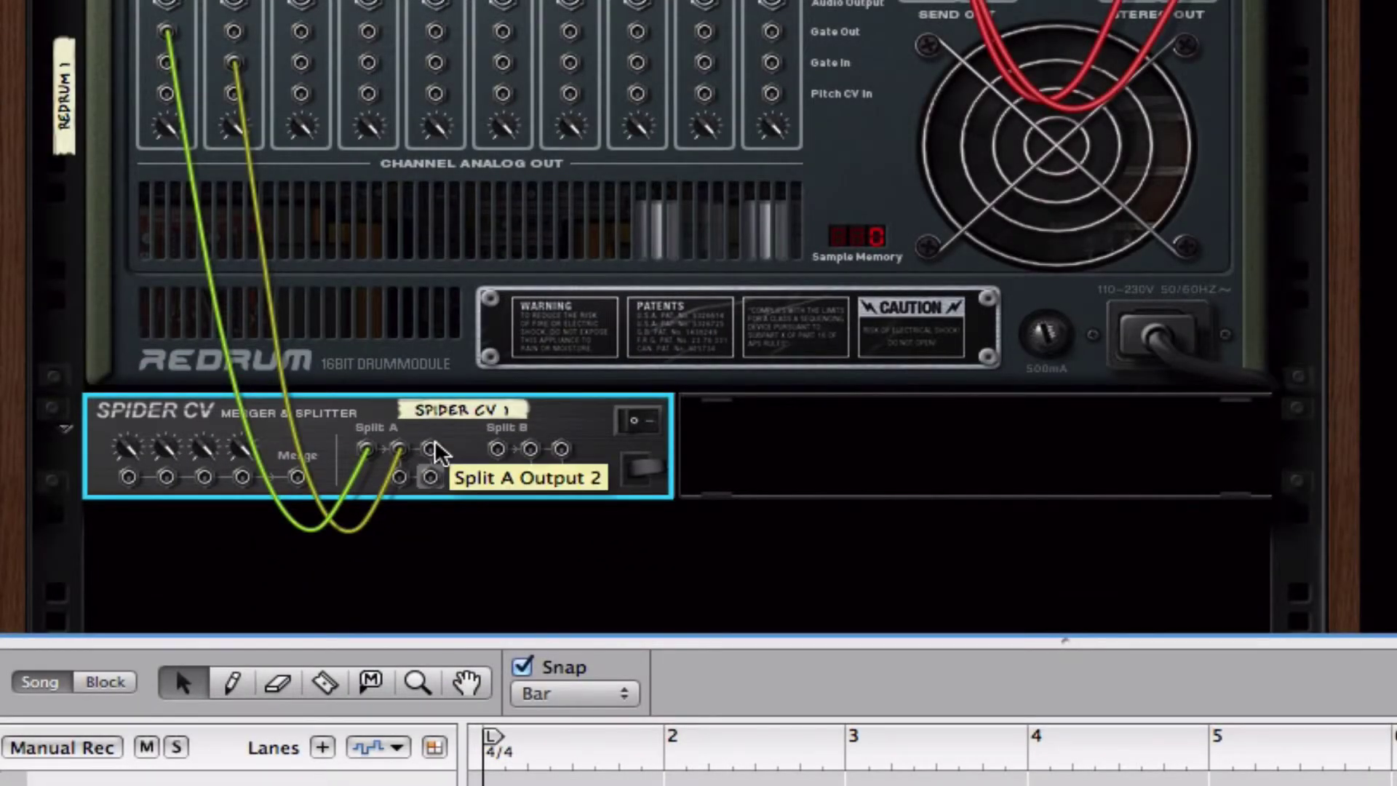
pyautogui.moveTo(436, 446); pyautogui.dragTo(303, 59)
pyautogui.press('Tab')
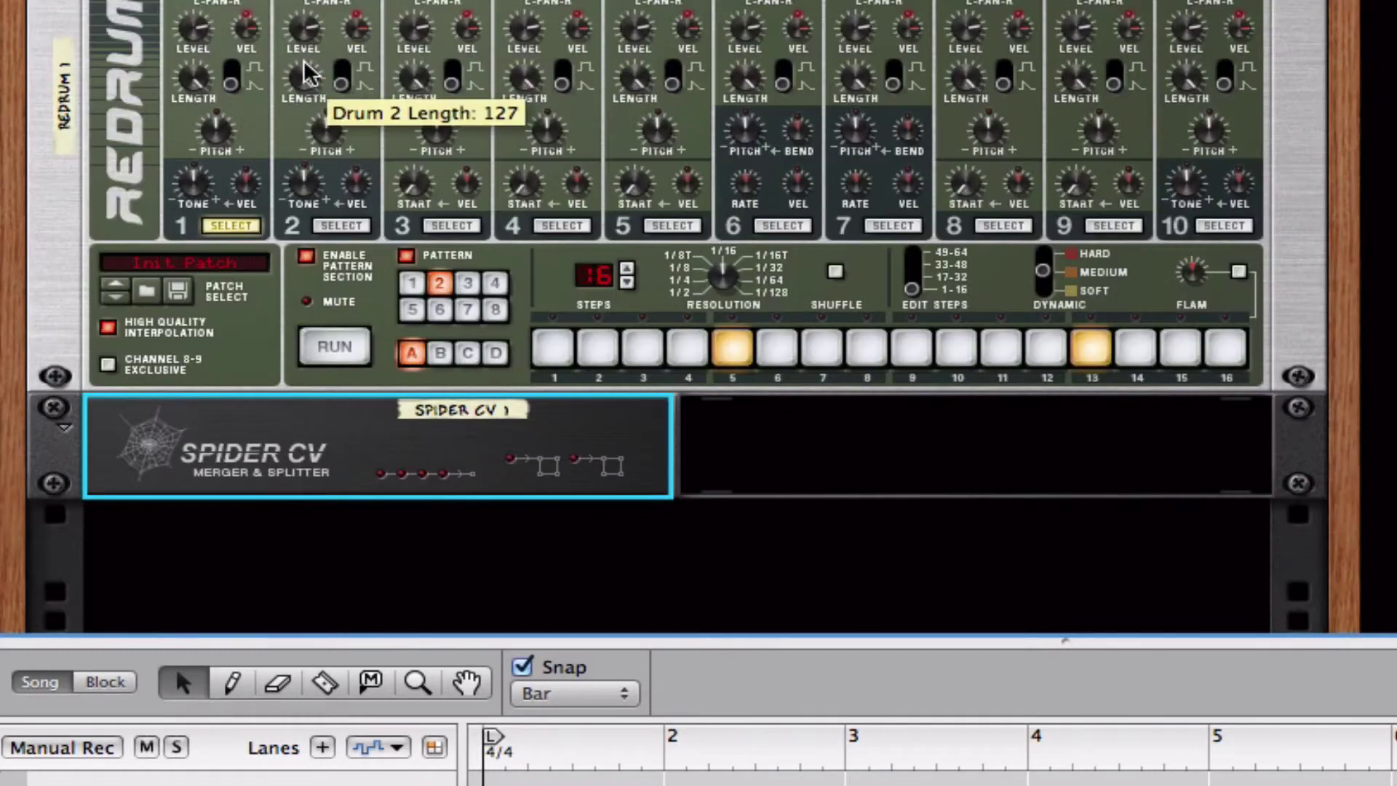
# Play pattern 2 to check the layered triggering of drums 1, 2 and 3, and stop playback.
pyautogui.scroll(5, 677, 316)
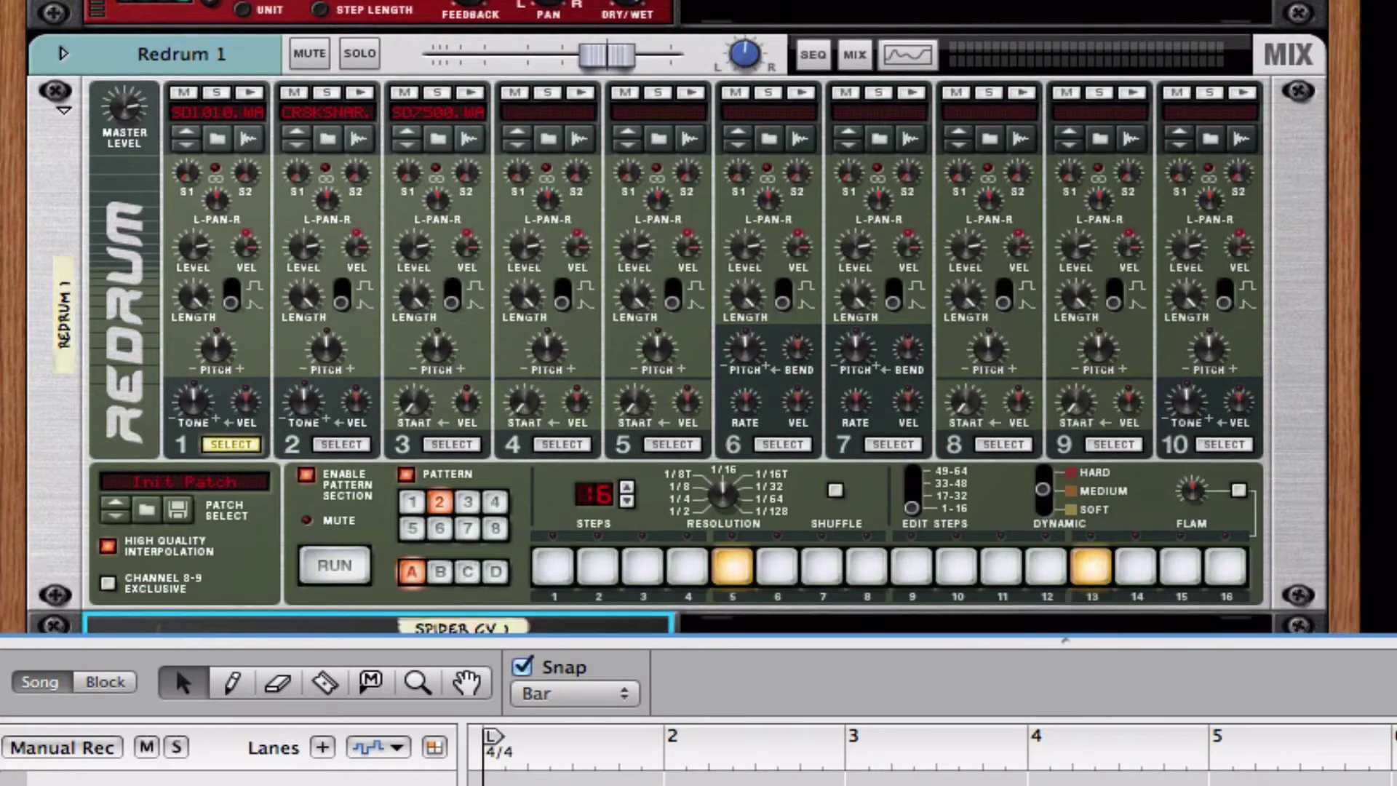
pyautogui.press('space')
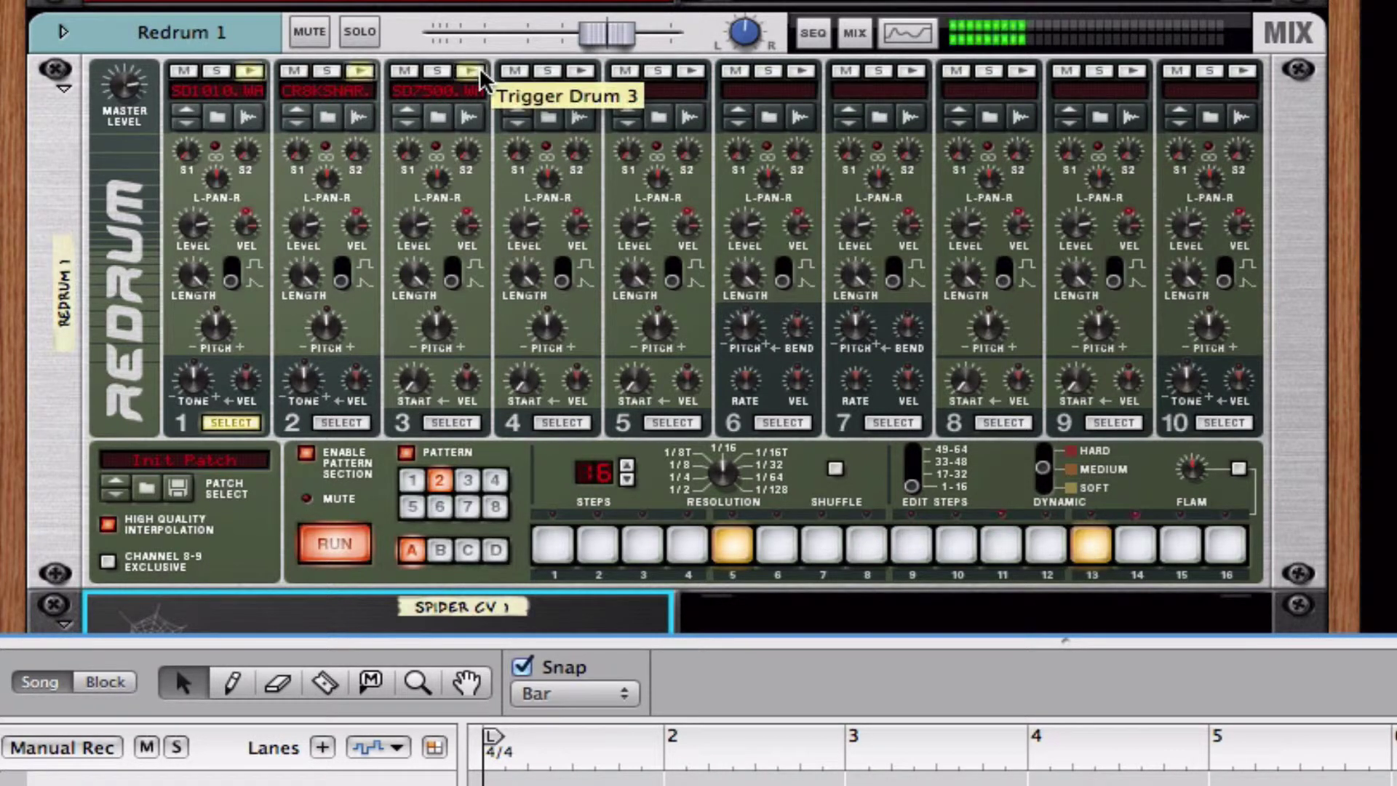
pyautogui.scroll(-2, 482, 75)
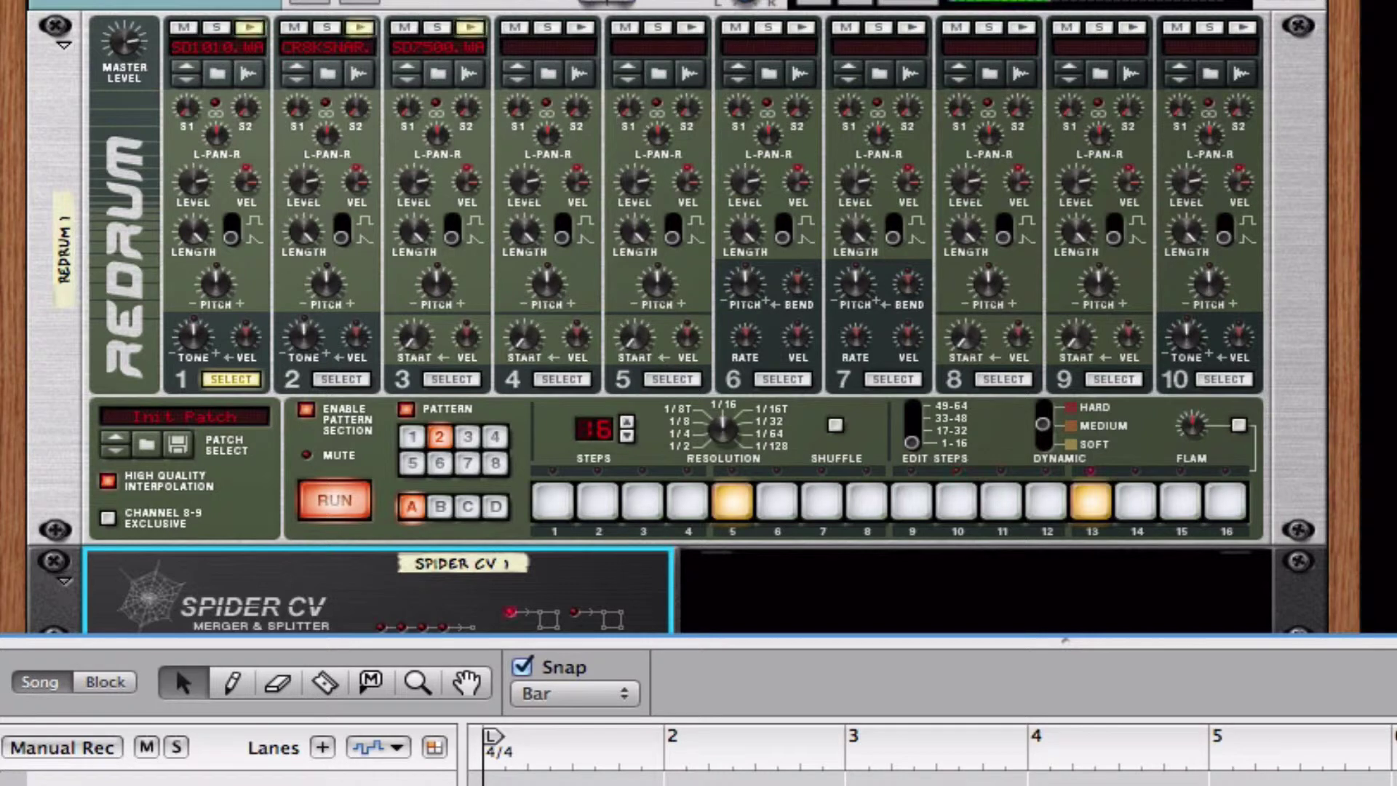
pyautogui.press('space')
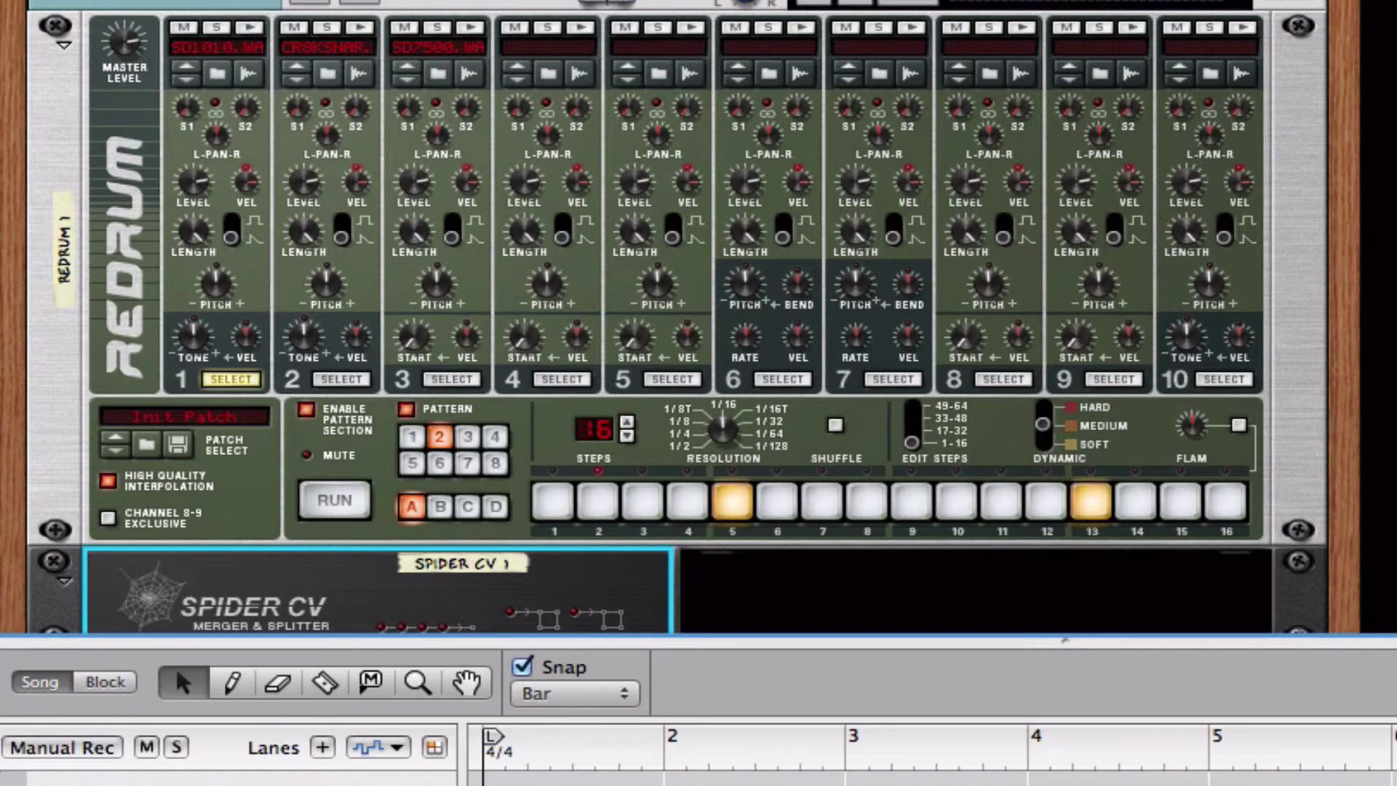